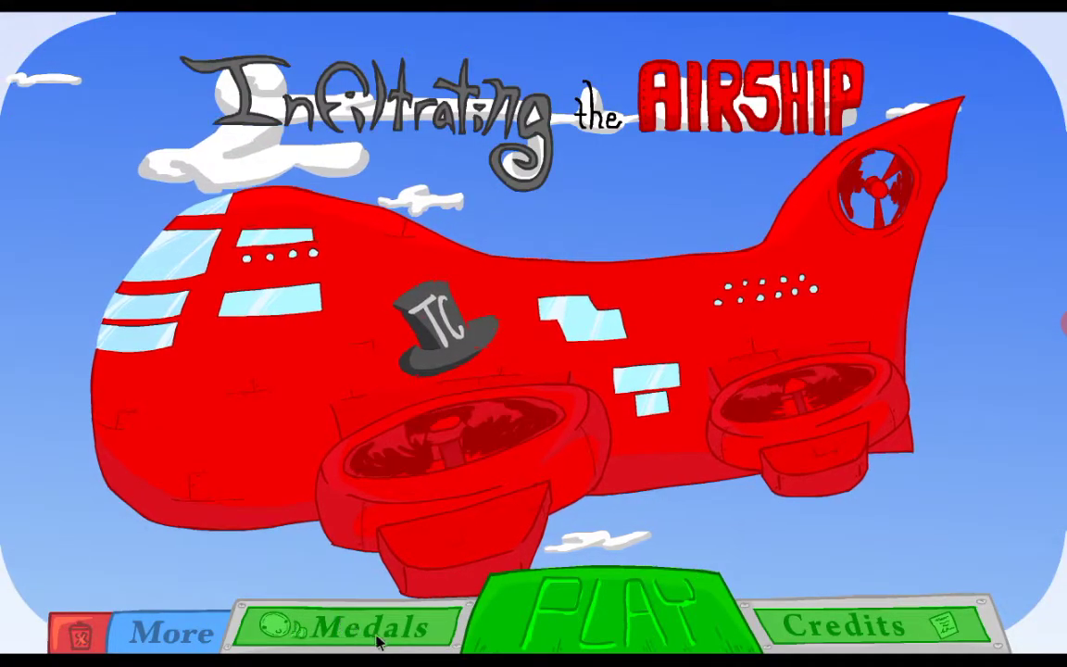
Look over the earned medals list twice, returning to the title screen each time.
{"action": "left_click", "coordinate": [450, 631]}
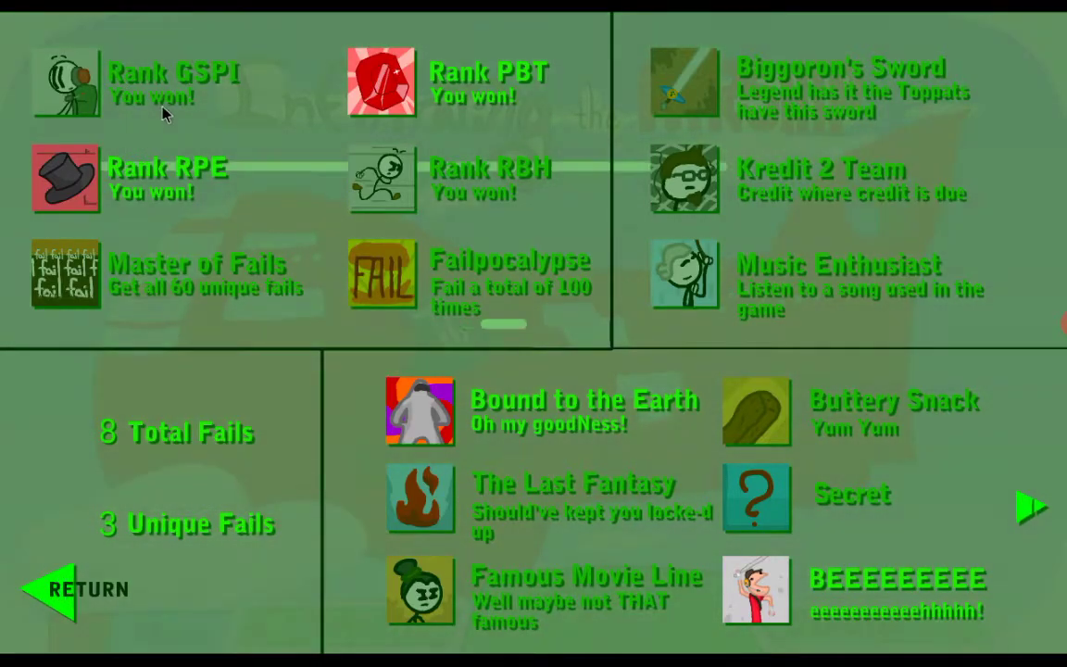
{"action": "left_click", "coordinate": [71, 607]}
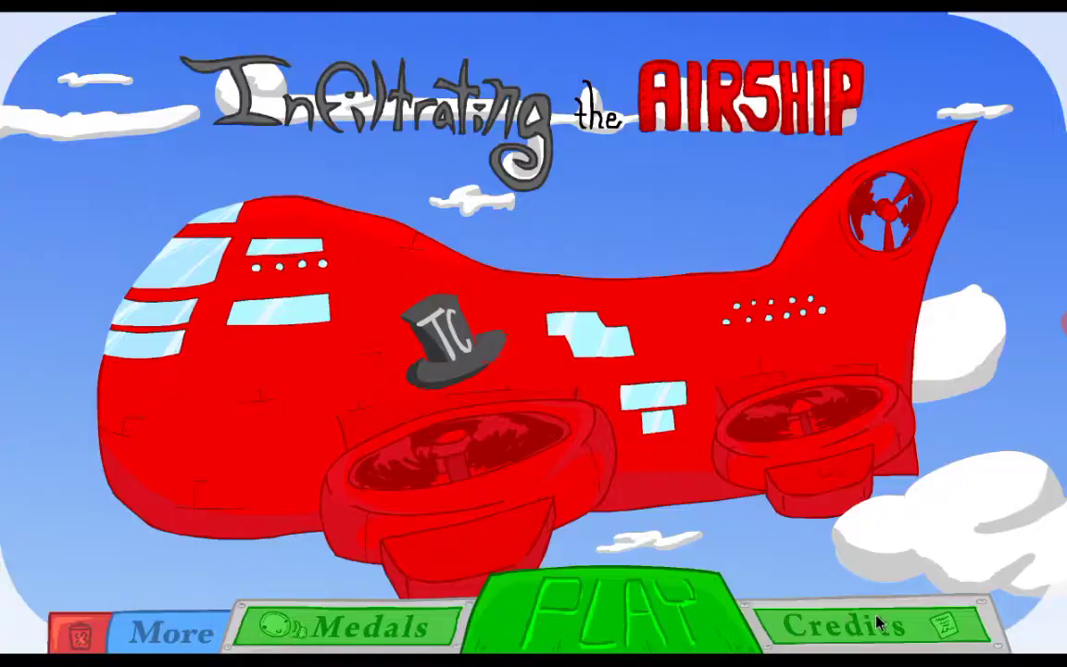
{"action": "left_click", "coordinate": [415, 639]}
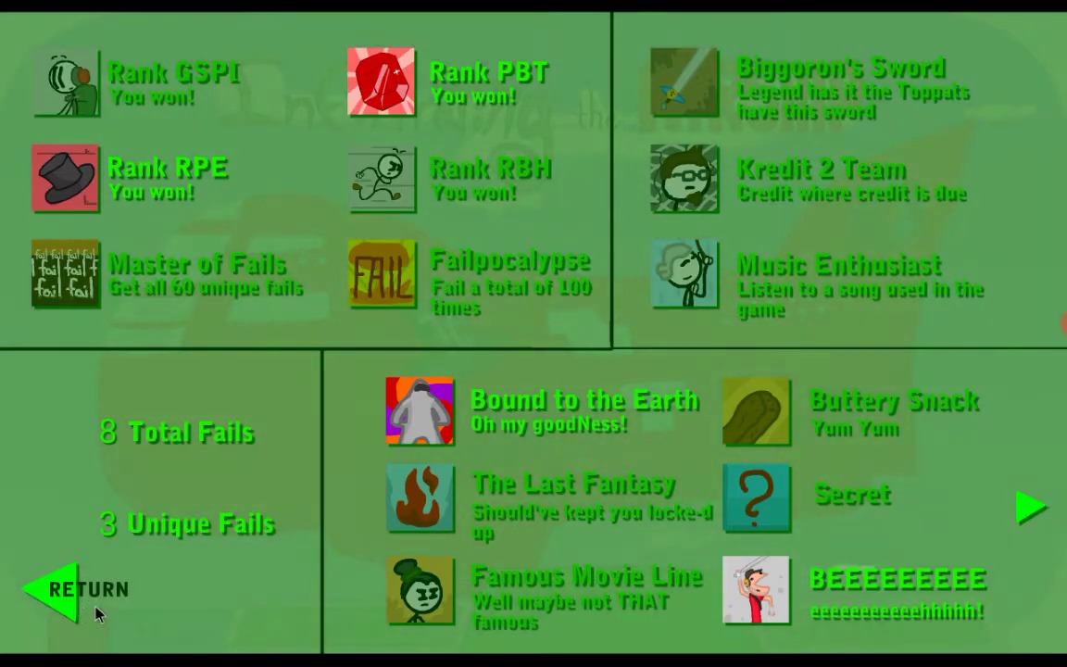
{"action": "left_click", "coordinate": [55, 592]}
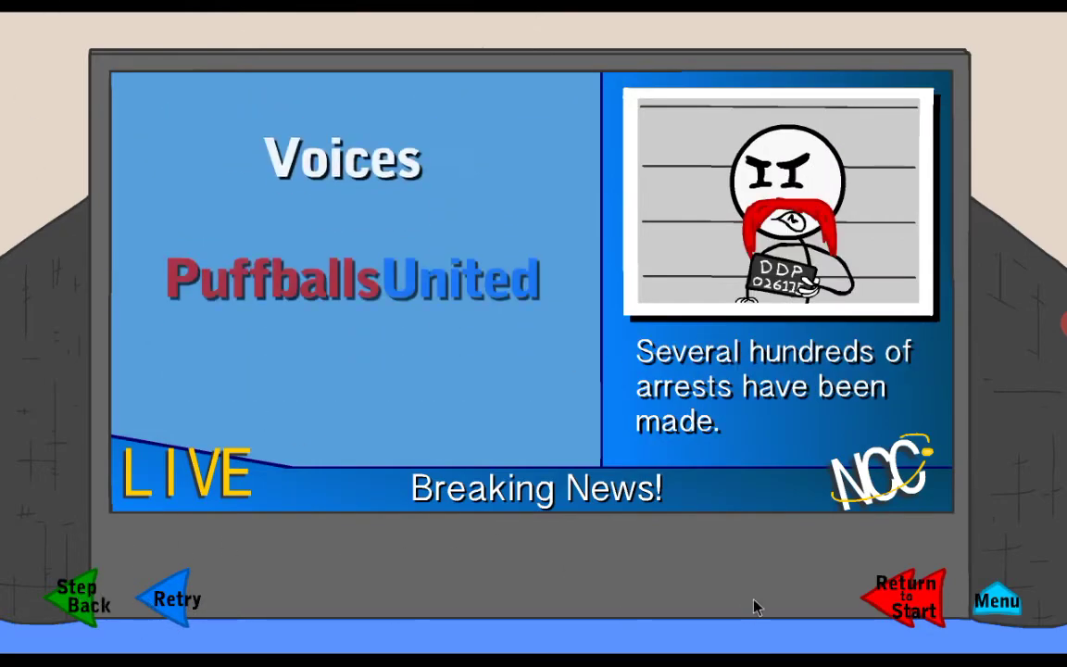
Retry the mission from an earlier choice on the ending screen.
{"action": "left_click", "coordinate": [905, 597]}
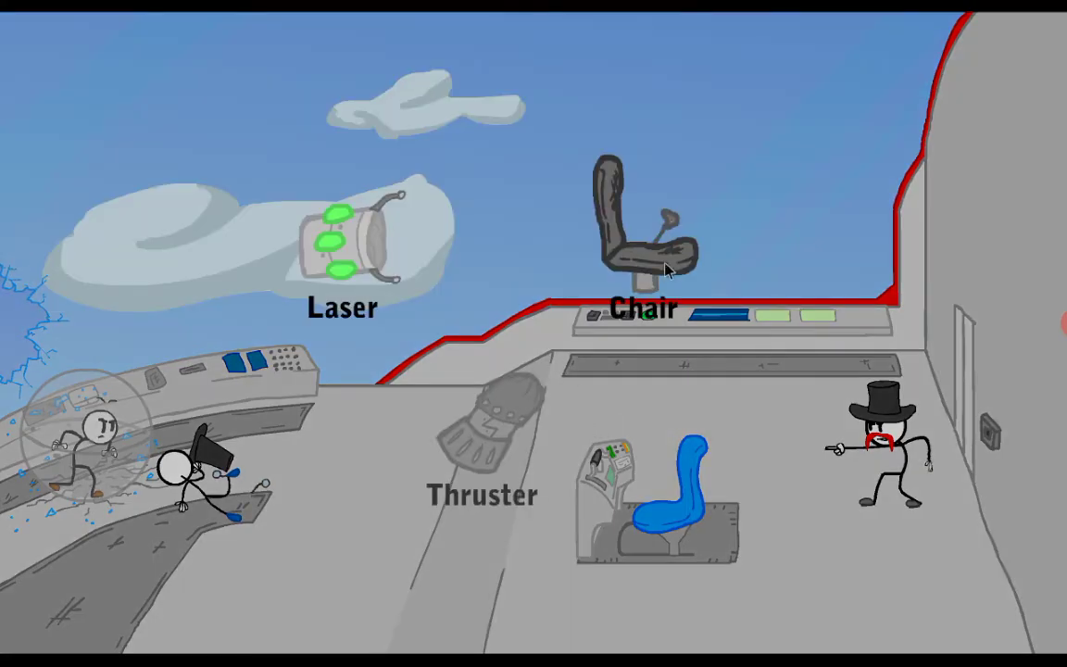
Choose the Chair as the gadget in the cockpit showdown.
{"action": "left_click", "coordinate": [666, 315]}
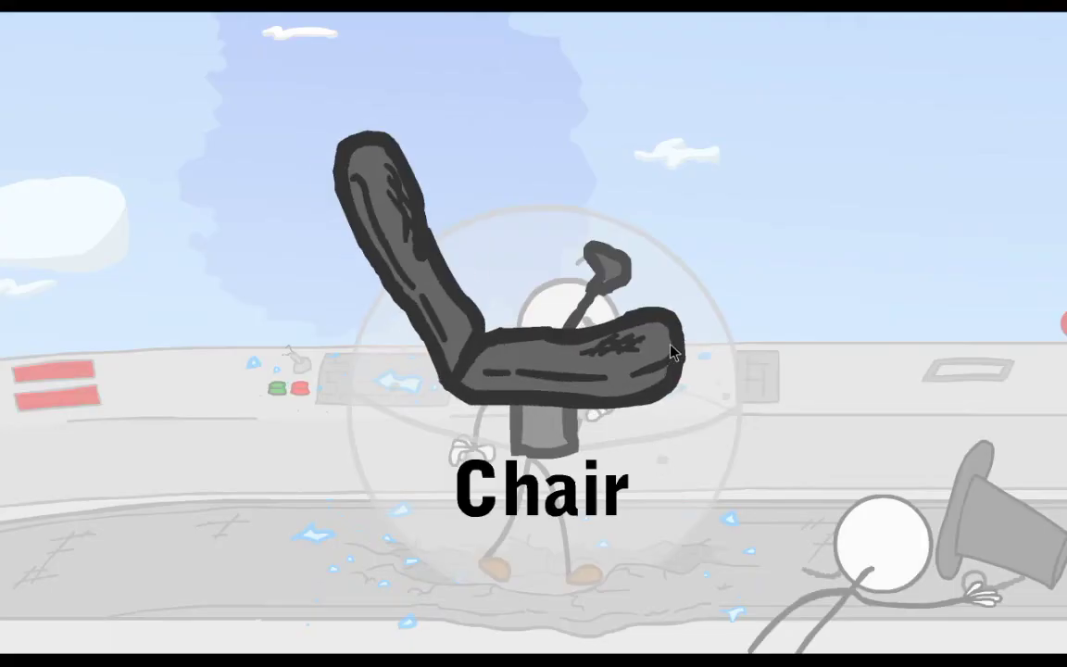